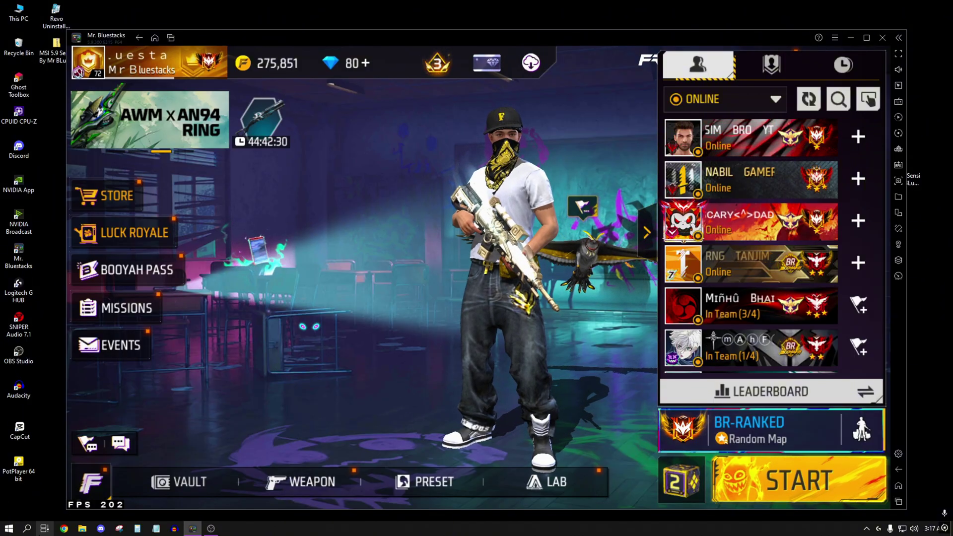
- Switch from the Free Fire lobby in BlueStacks to a blank Chrome new tab
left_click(60, 529)
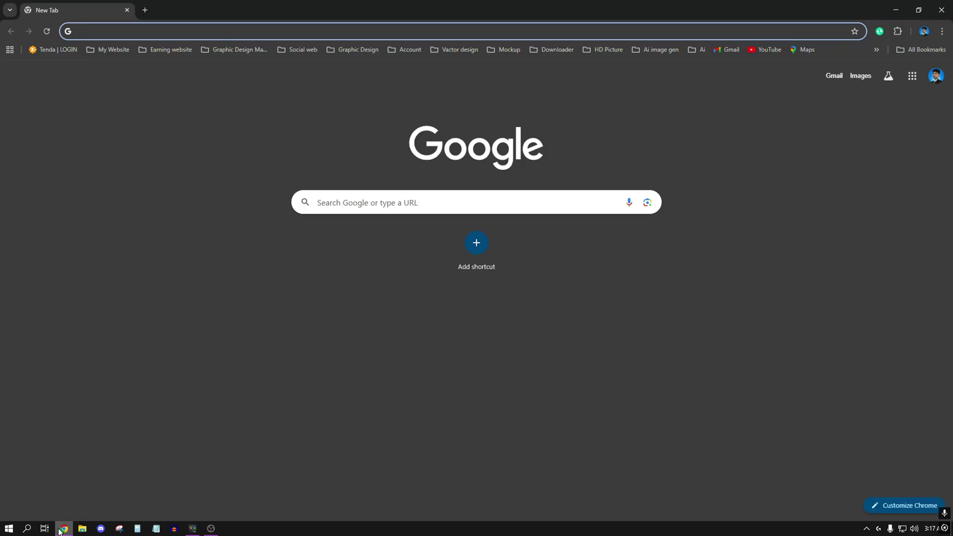
- Bring the BlueStacks emulator back in front of Chrome from the taskbar
left_click(192, 529)
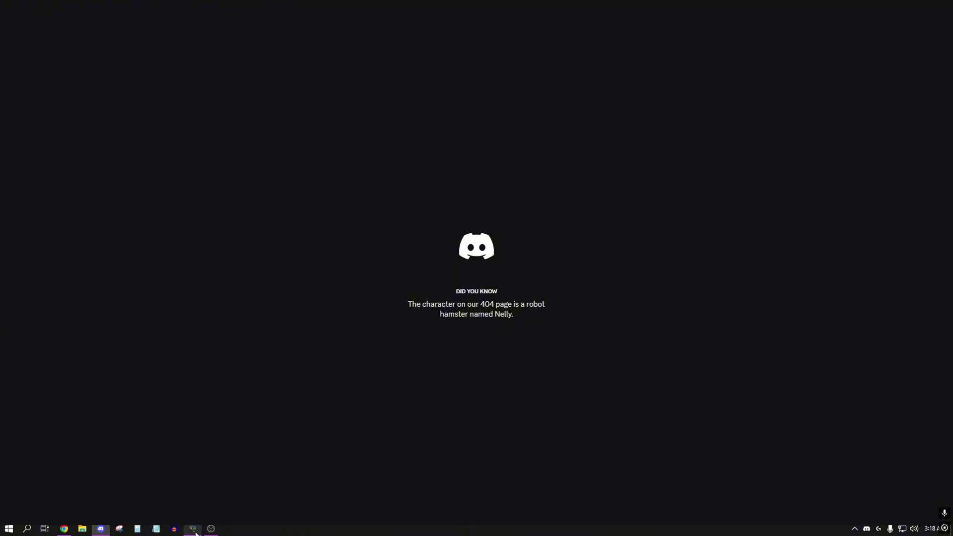
- Open Settings > Apps > Google Play Store in BlueStacks and confirm it shows Disabled
left_click(194, 530)
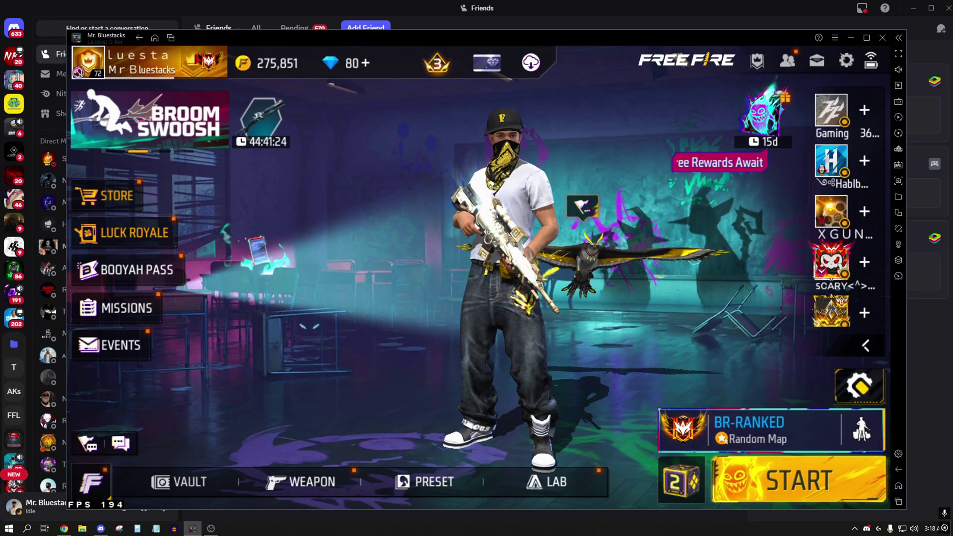
left_click(154, 37)
left_click(415, 133)
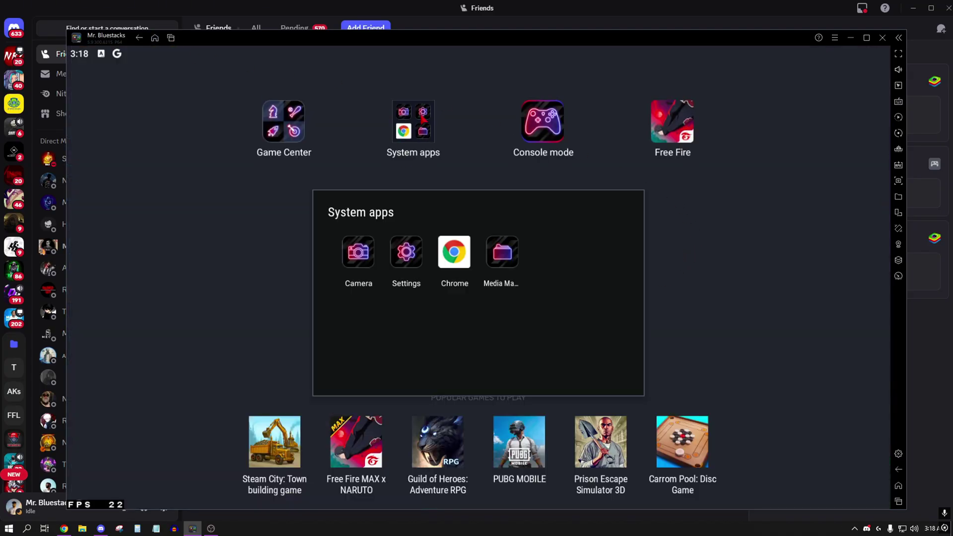
left_click(406, 253)
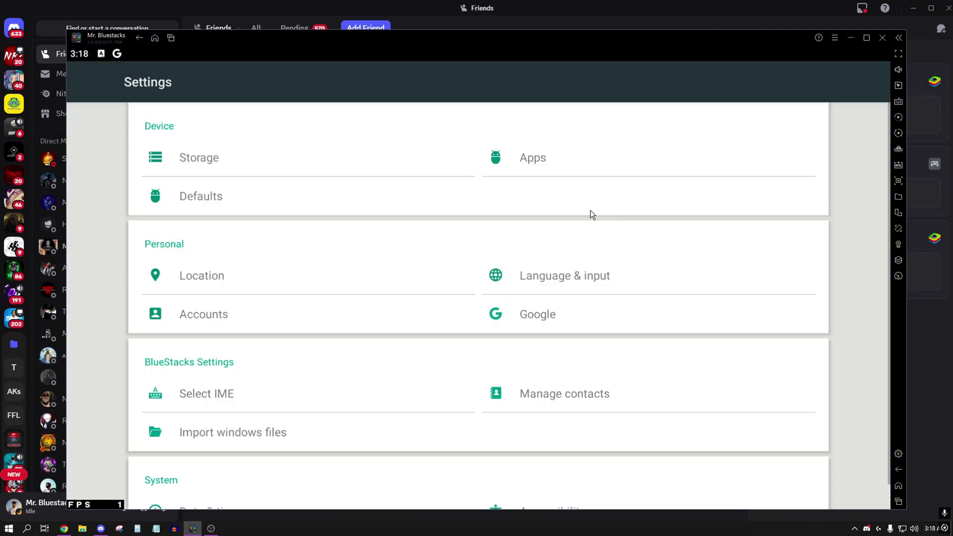
left_click(406, 191)
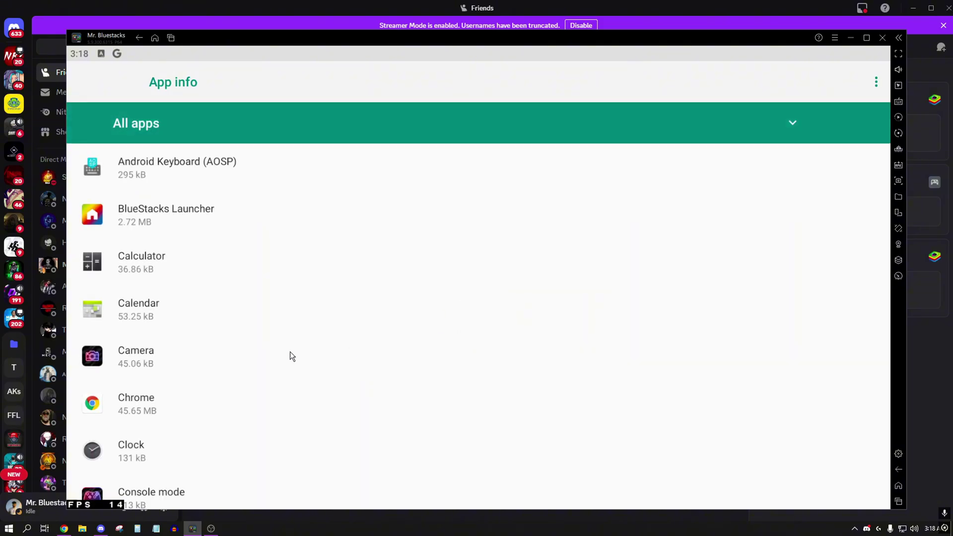
scroll(290, 338, "down", 10)
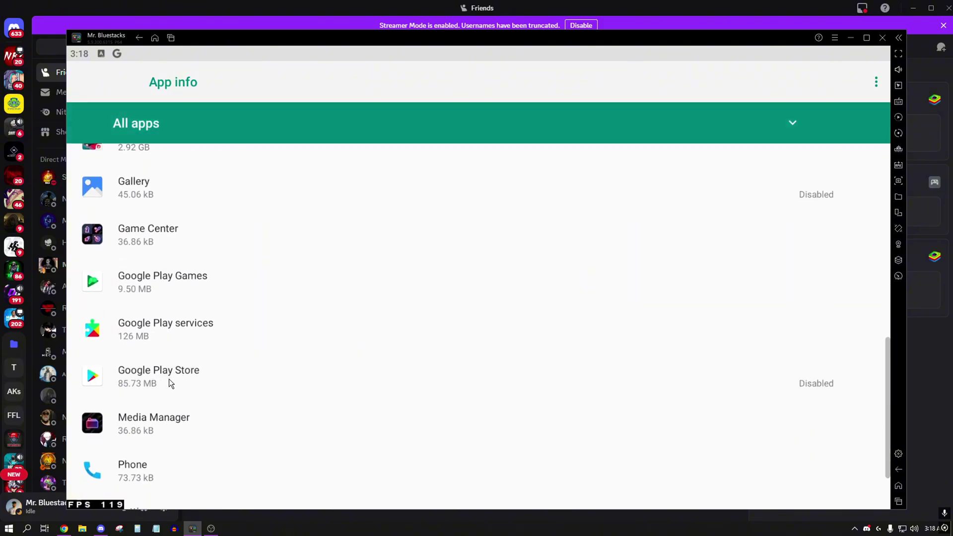
left_click(164, 383)
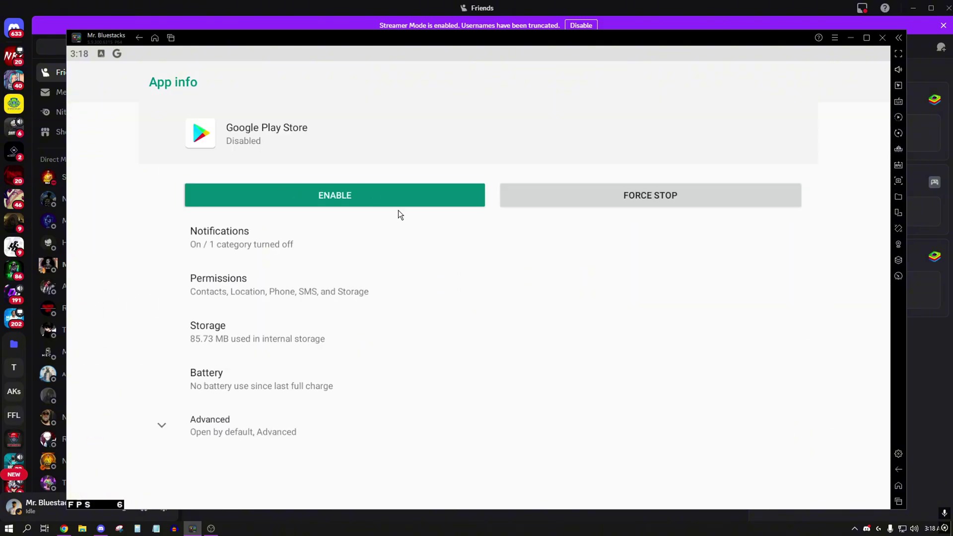
- Swipe the Settings card out of recent apps and return to the BlueStacks home screen
left_click(174, 39)
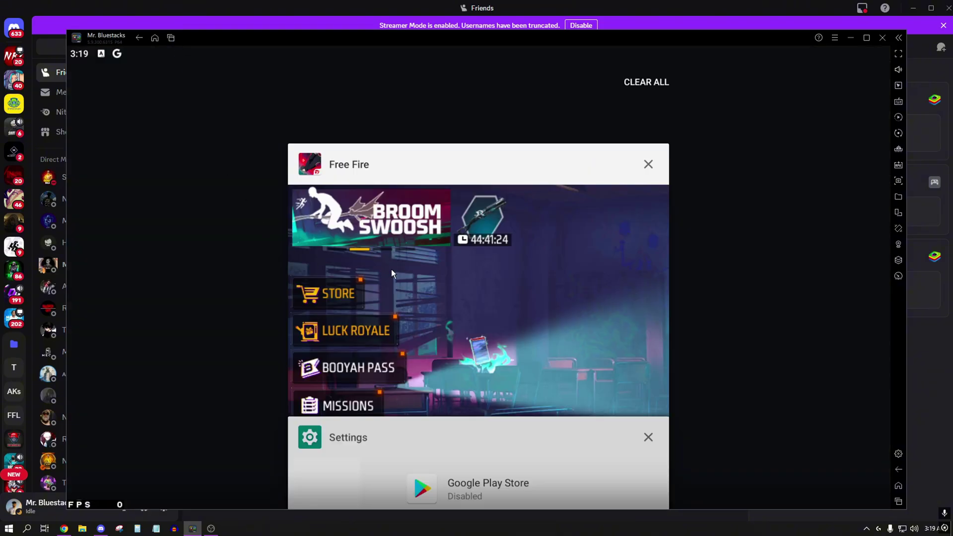
left_click_drag(447, 476, 947, 389)
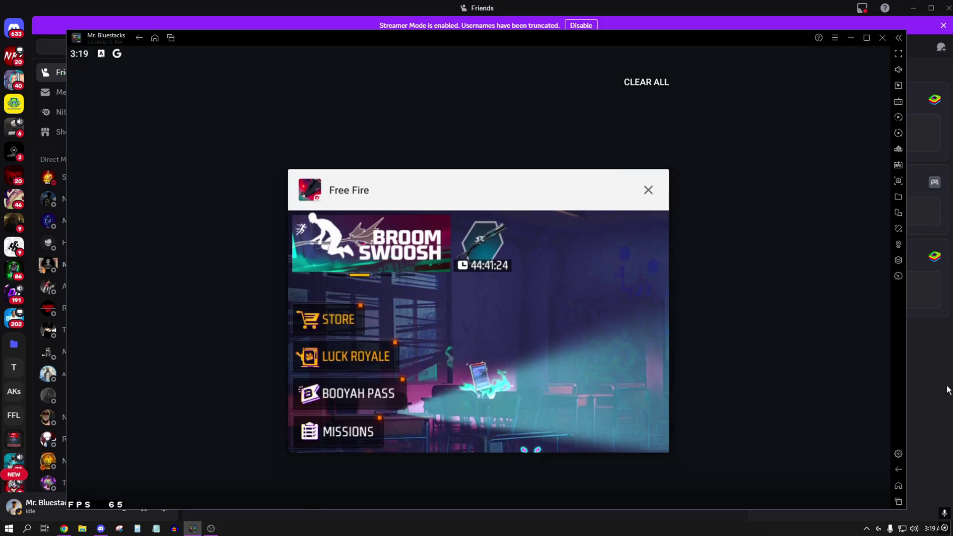
left_click(197, 272)
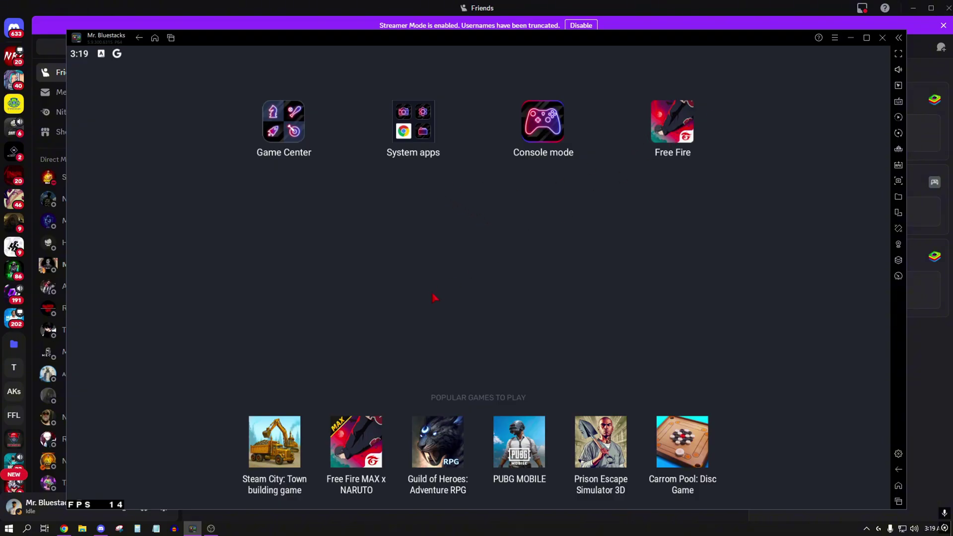
- Open the Mr Bluestacks web bookmark in Chrome to load mrbluestacks.xyz
left_click(63, 529)
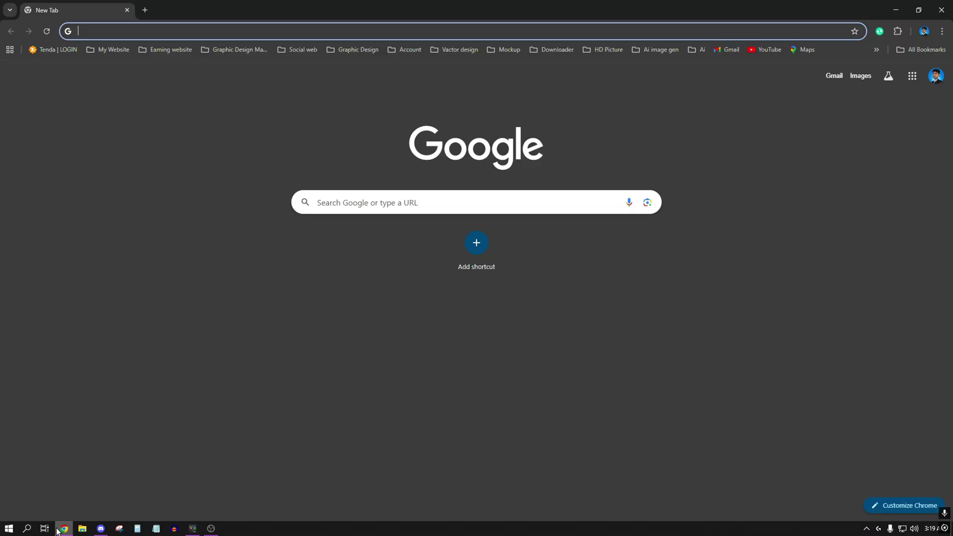
left_click(171, 53)
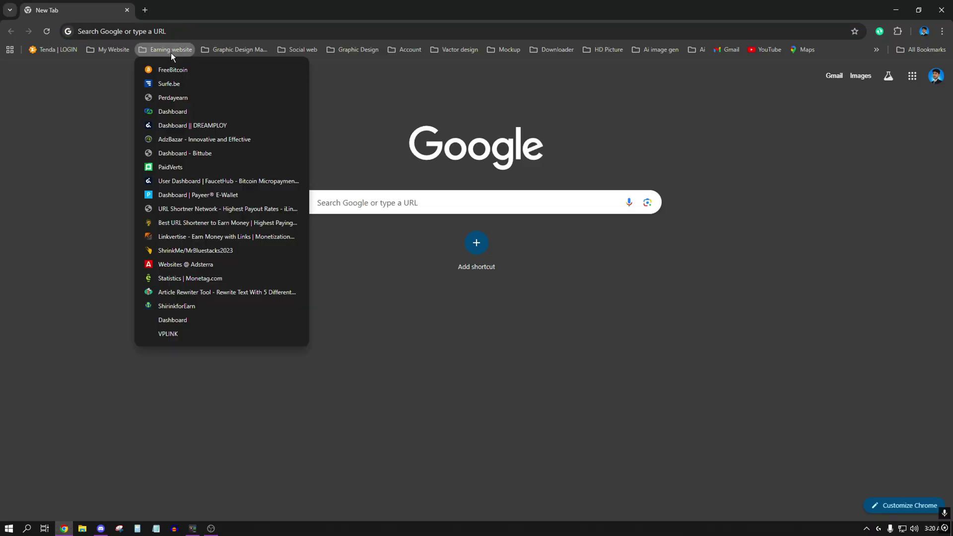
mouse_move(223, 49)
mouse_move(279, 51)
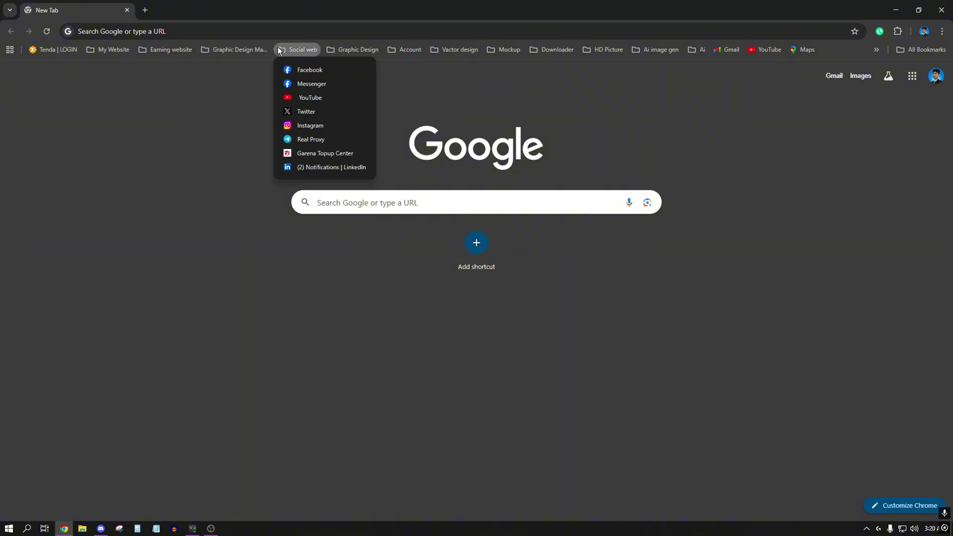
mouse_move(113, 49)
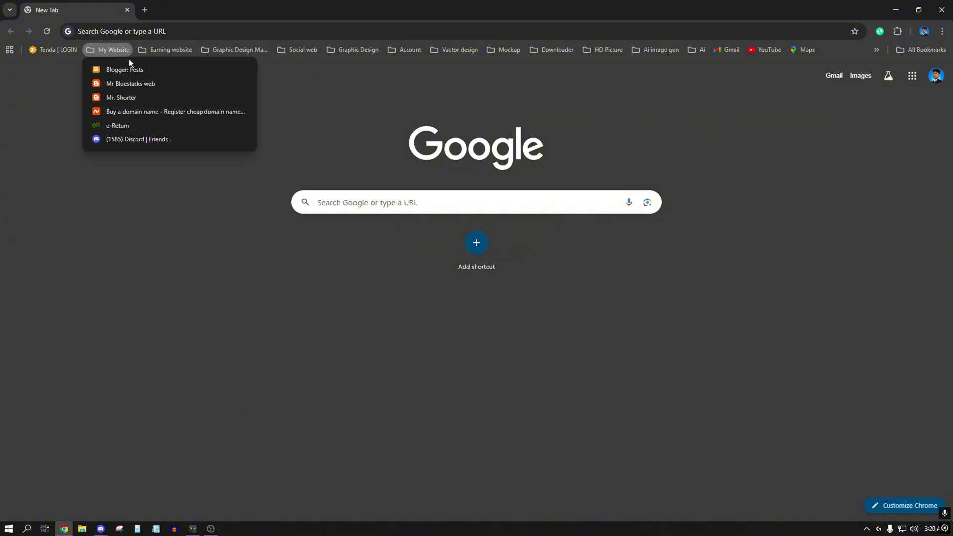
left_click(131, 80)
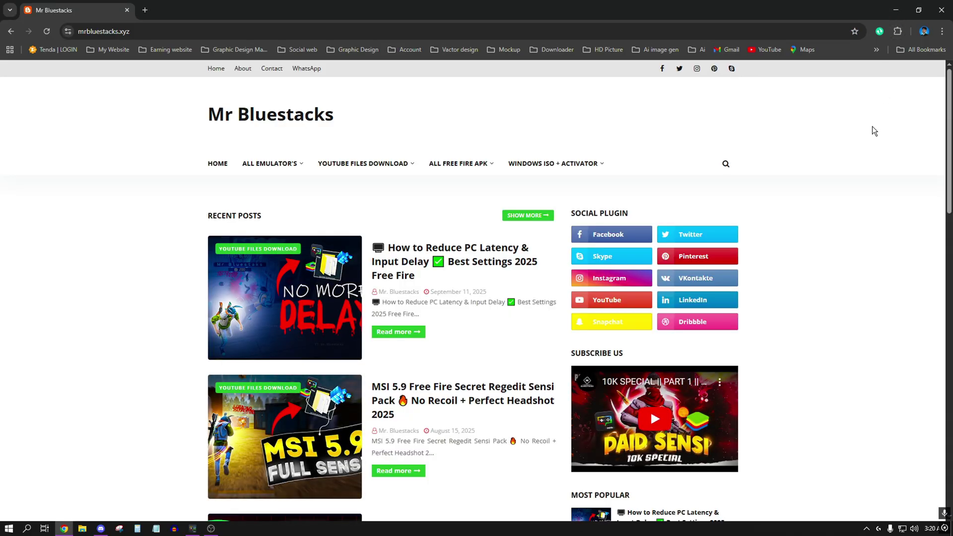
scroll(745, 184, "down", 5)
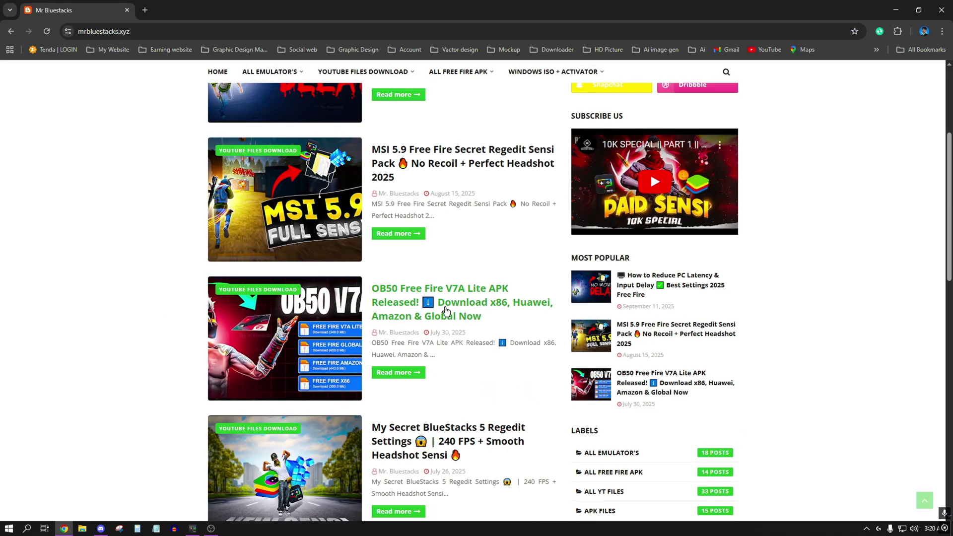
left_click(448, 297)
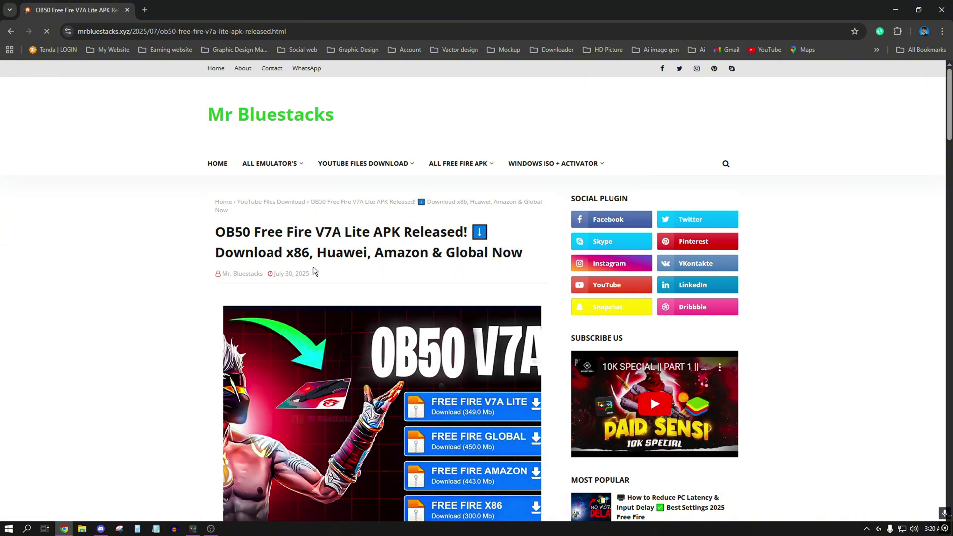
scroll(318, 258, "down", 10)
scroll(320, 252, "down", 4)
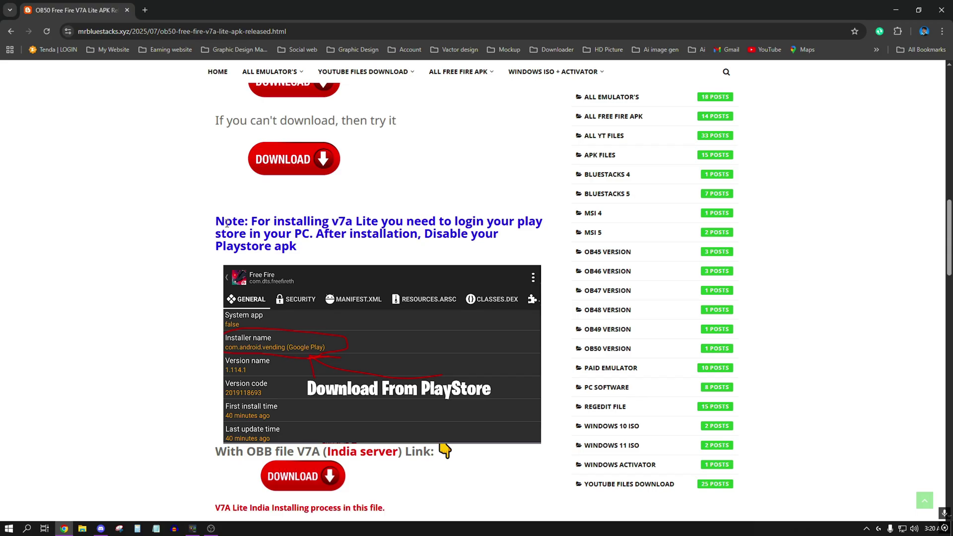
left_click_drag(220, 222, 307, 251)
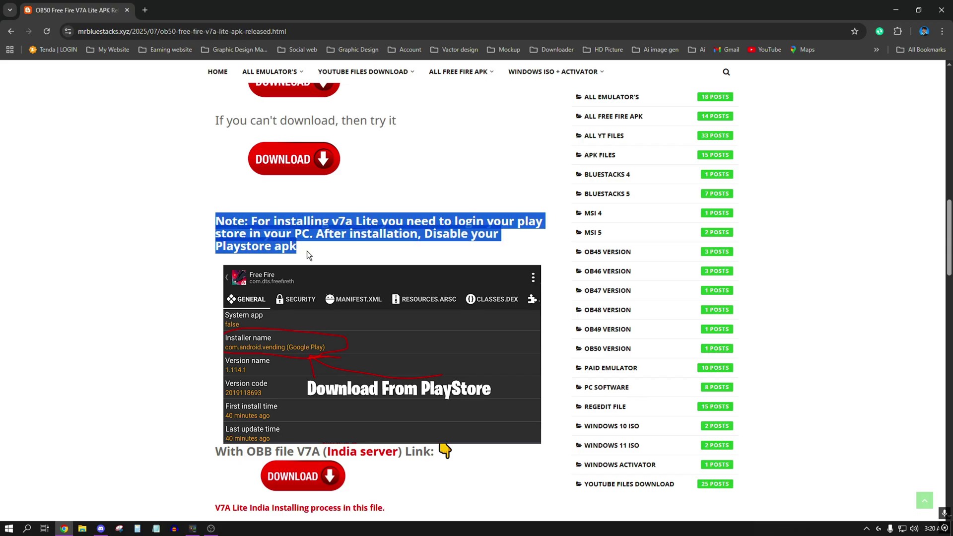
left_click(213, 236)
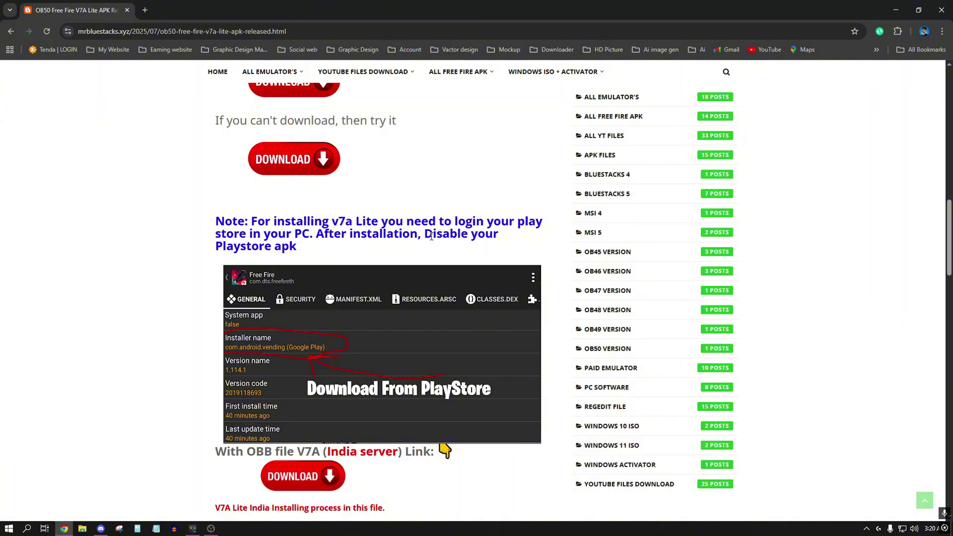
left_click_drag(433, 235, 534, 245)
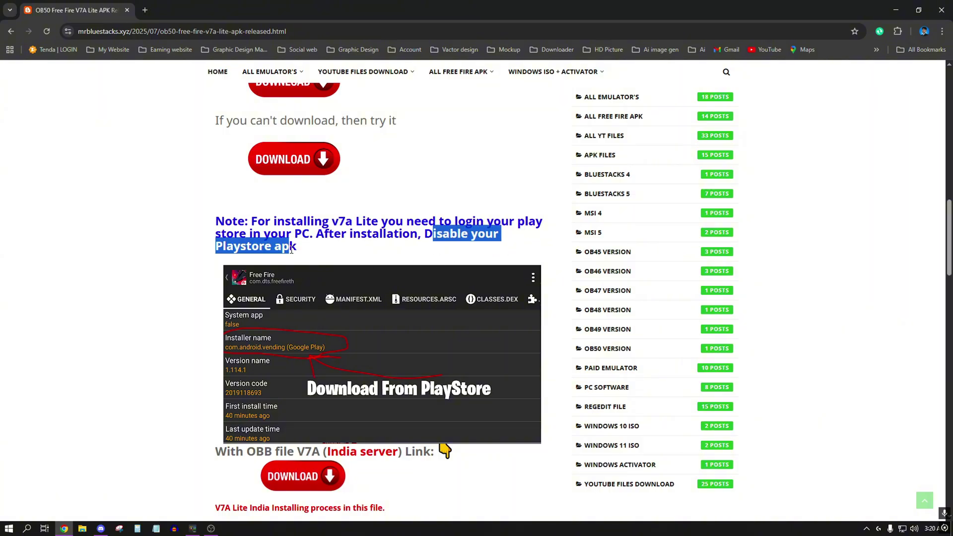
scroll(292, 250, "down", 1)
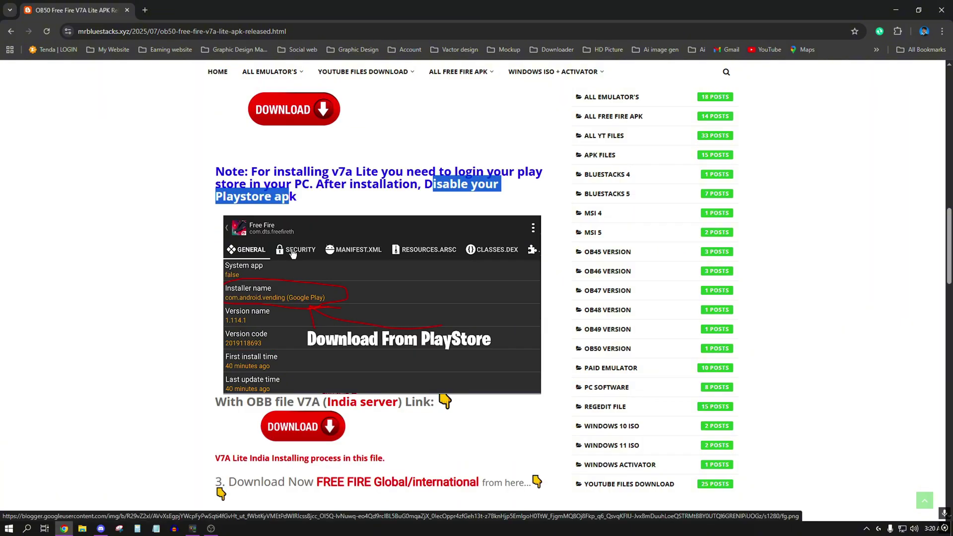
scroll(292, 254, "up", 3)
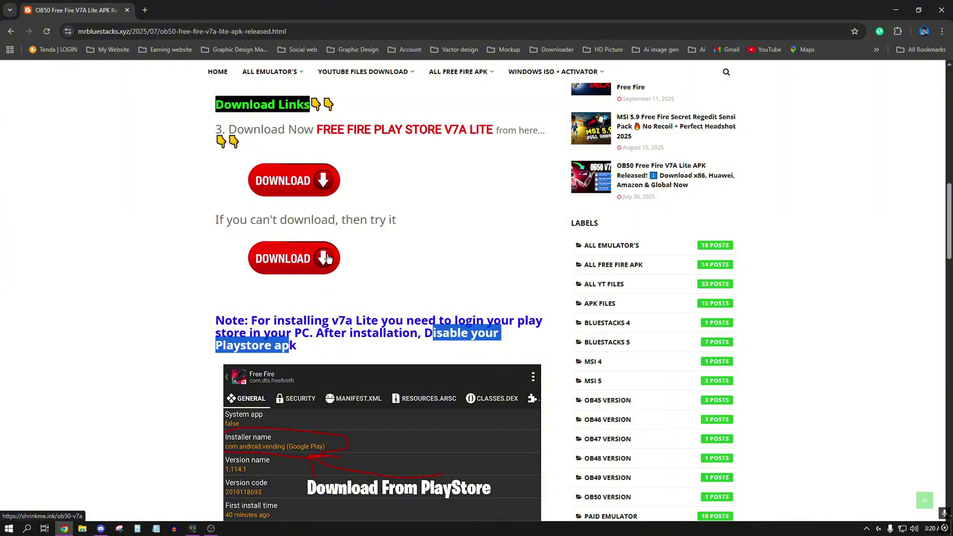
left_click(303, 347)
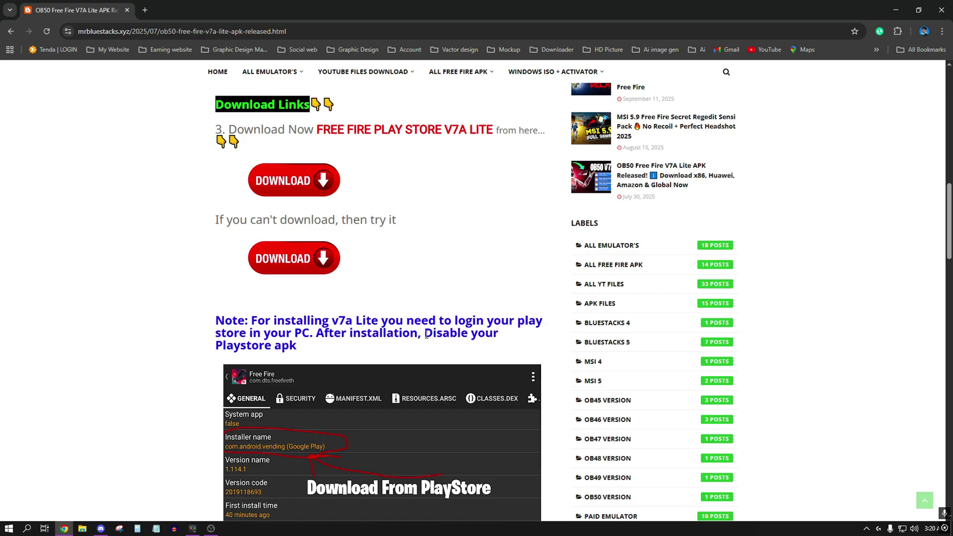
scroll(426, 335, "up", 1)
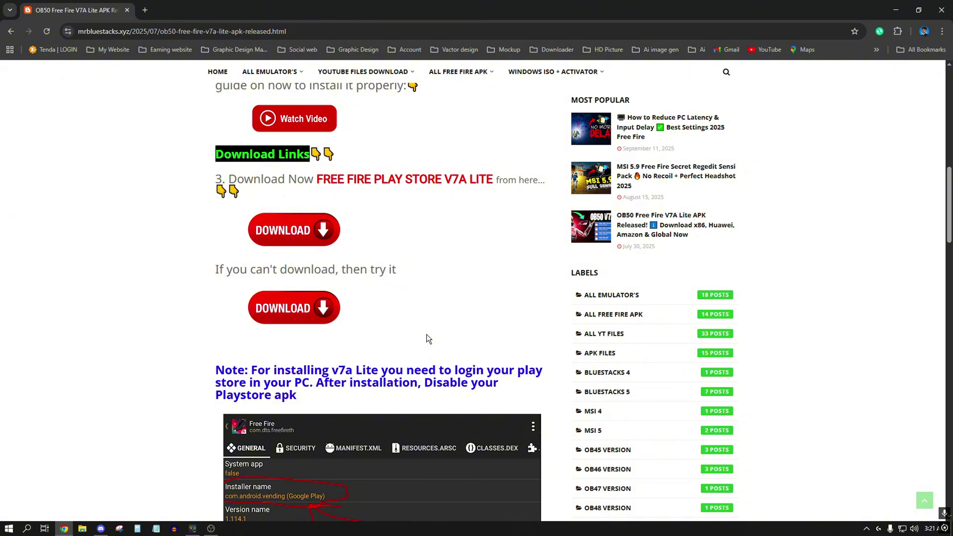
- Scroll the Mr Bluestacks download page, then restore the BlueStacks emulator window
scroll(427, 337, "up", 2)
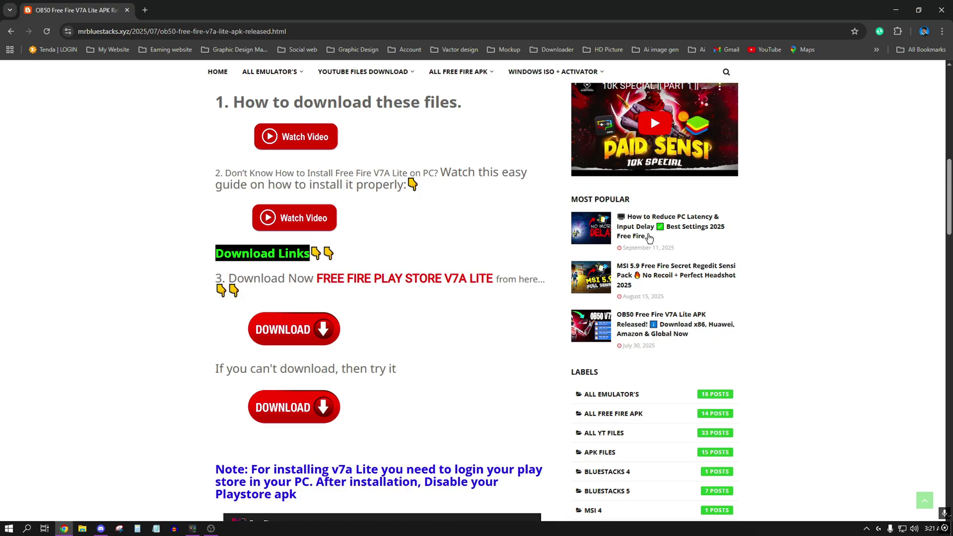
scroll(539, 322, "down", 3)
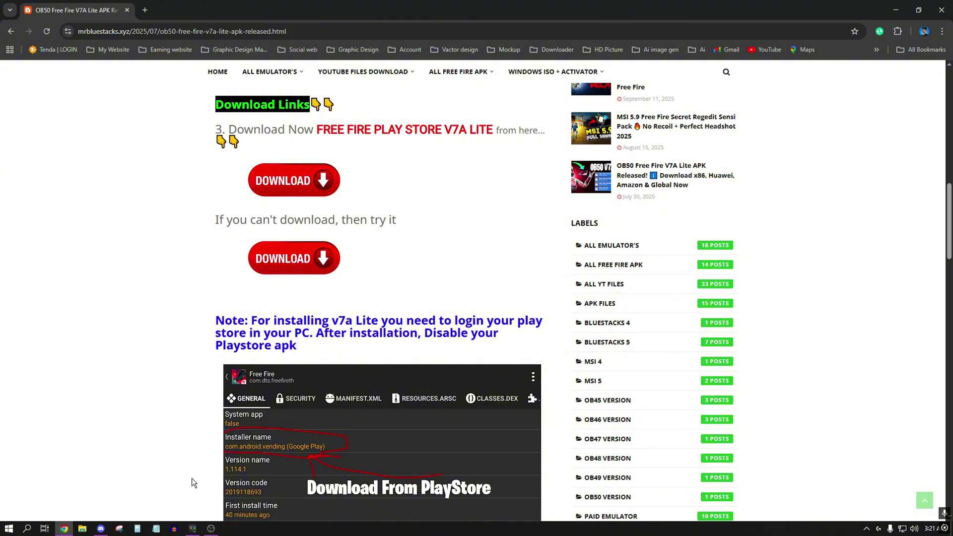
left_click(196, 530)
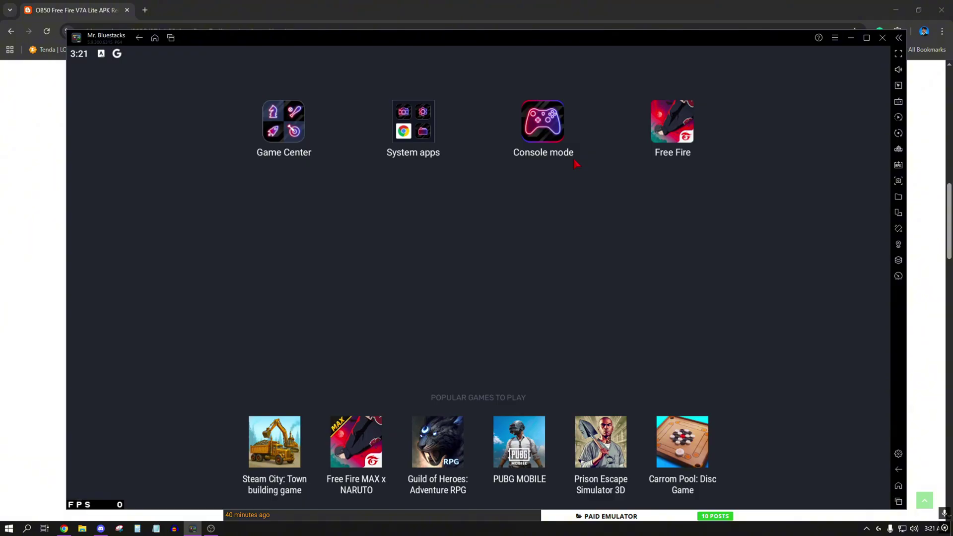
- Launch Free Fire, look through and close its friends list, then switch to Discord
left_click(665, 133)
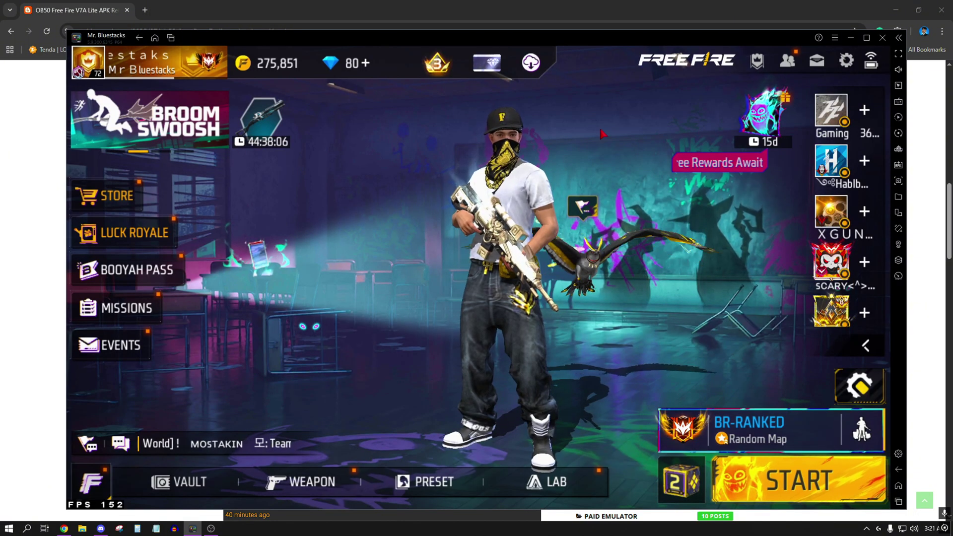
left_click(832, 347)
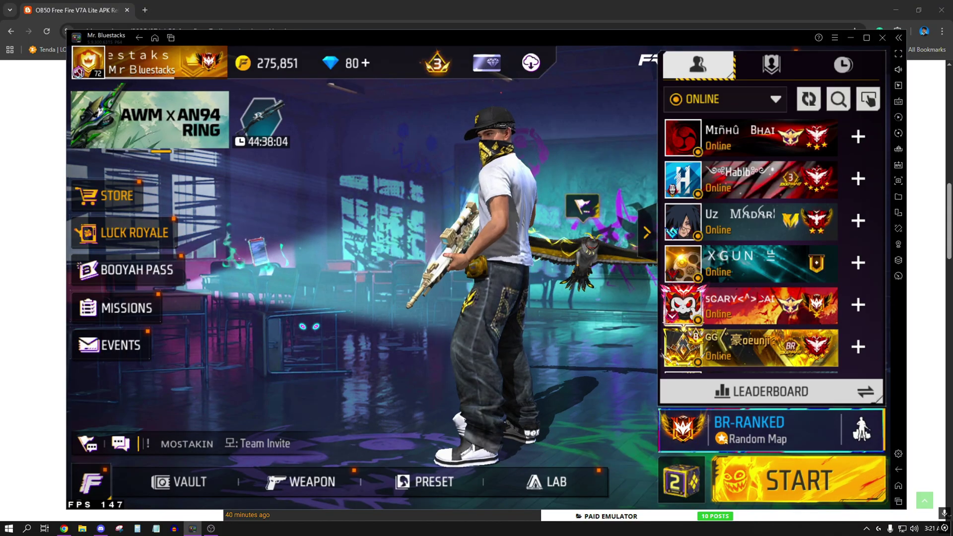
scroll(766, 304, "down", 3)
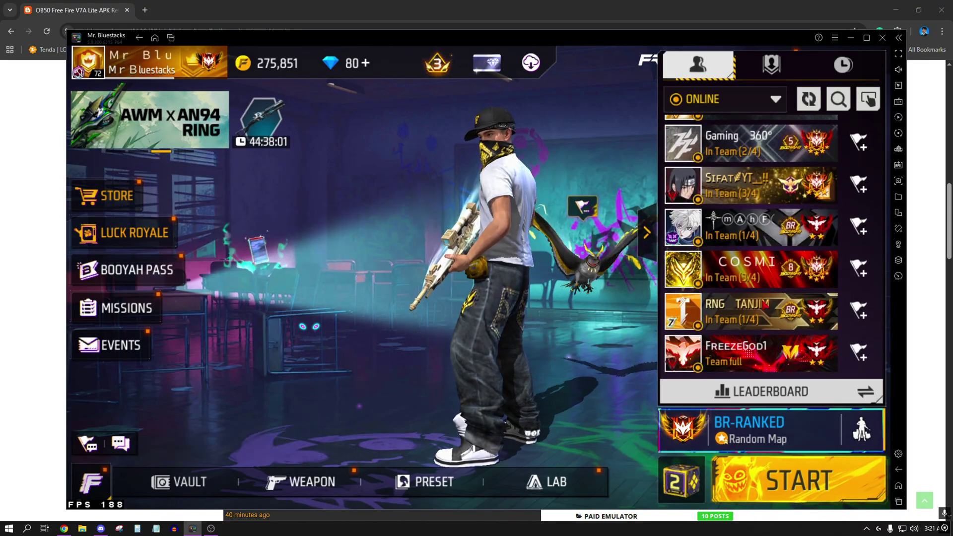
scroll(764, 303, "down", 3)
scroll(754, 209, "down", 3)
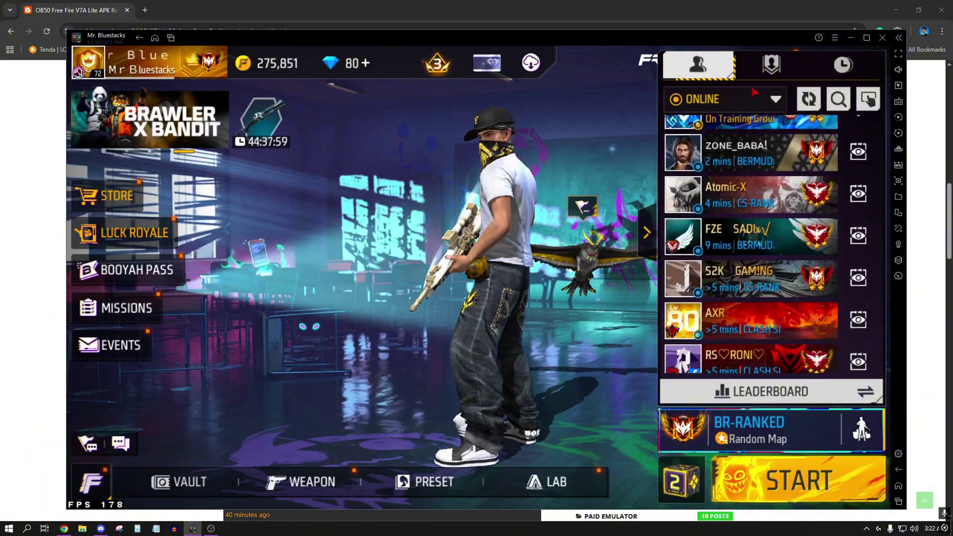
left_click(647, 237)
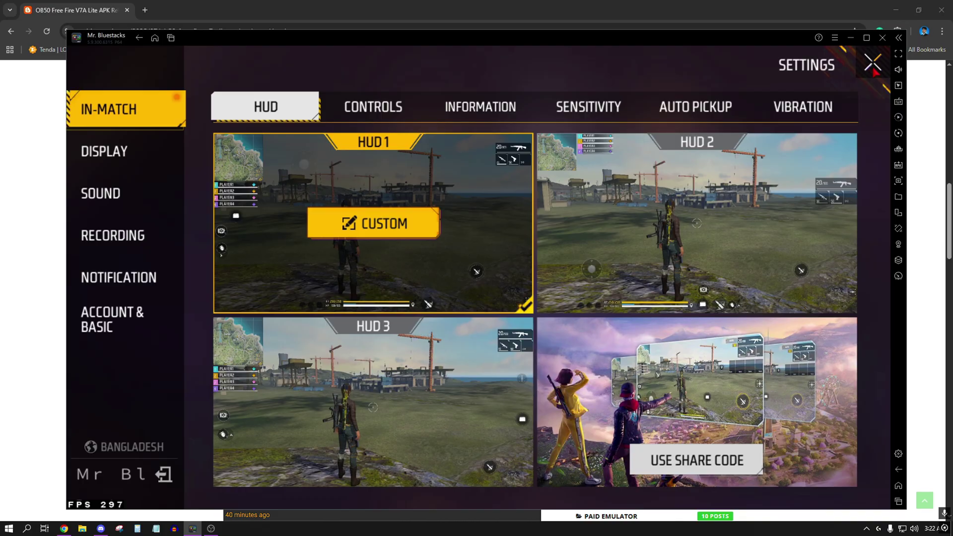
left_click(101, 529)
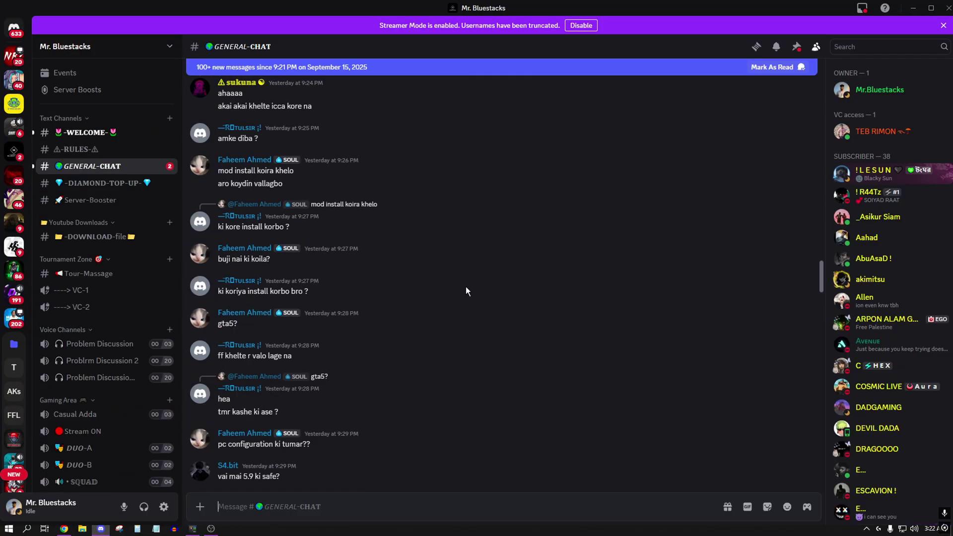
- Scroll Discord's general-chat, minimize Discord, and close Free Fire settings back to the lobby
scroll(466, 287, "up", 5)
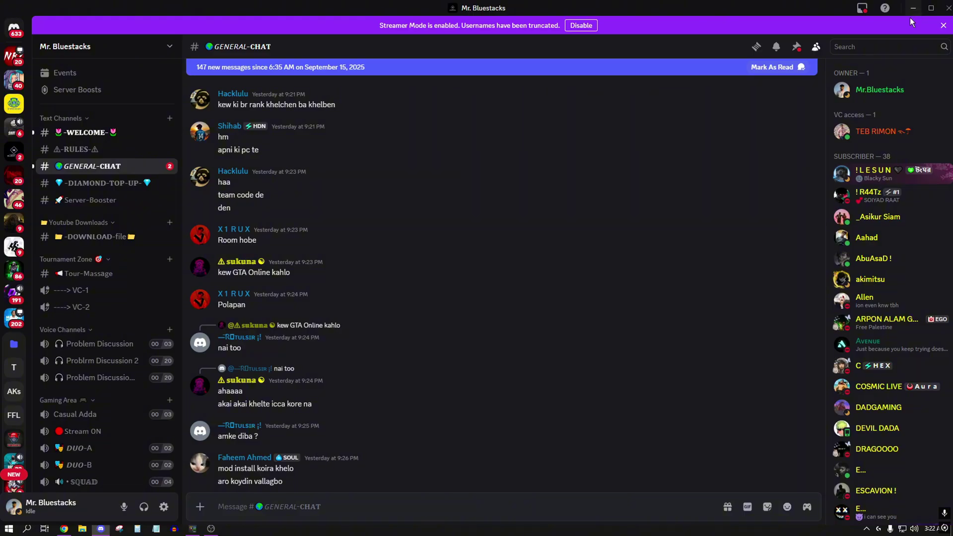
key("Page_Down")
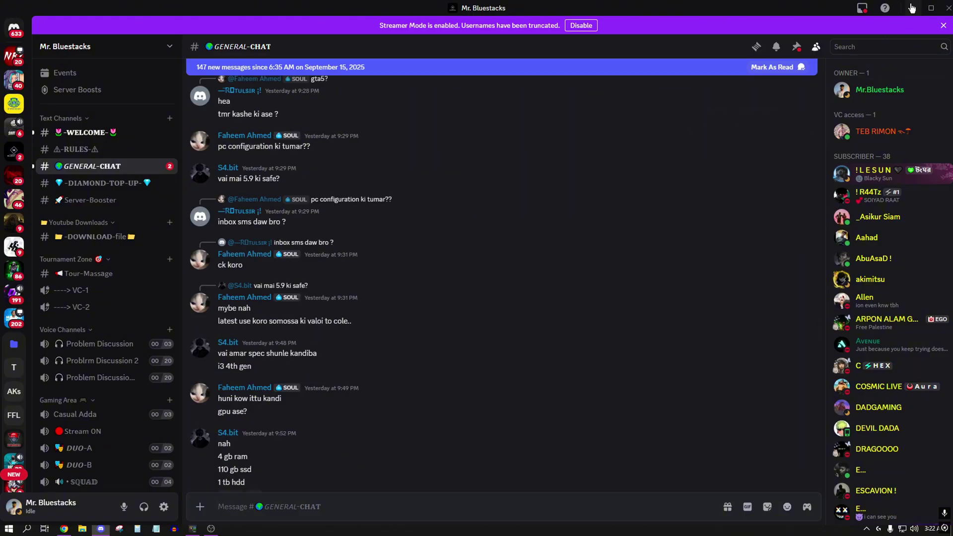
left_click(912, 7)
left_click(872, 60)
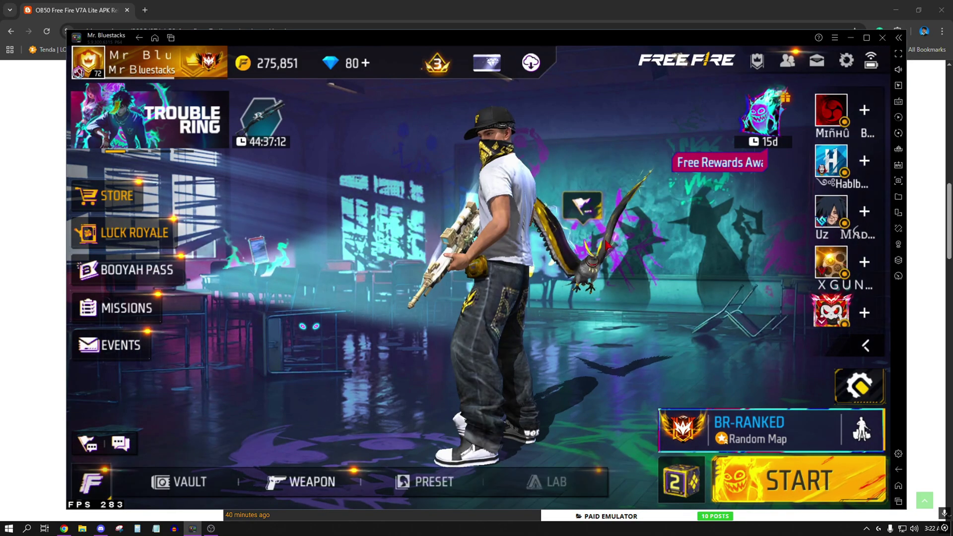